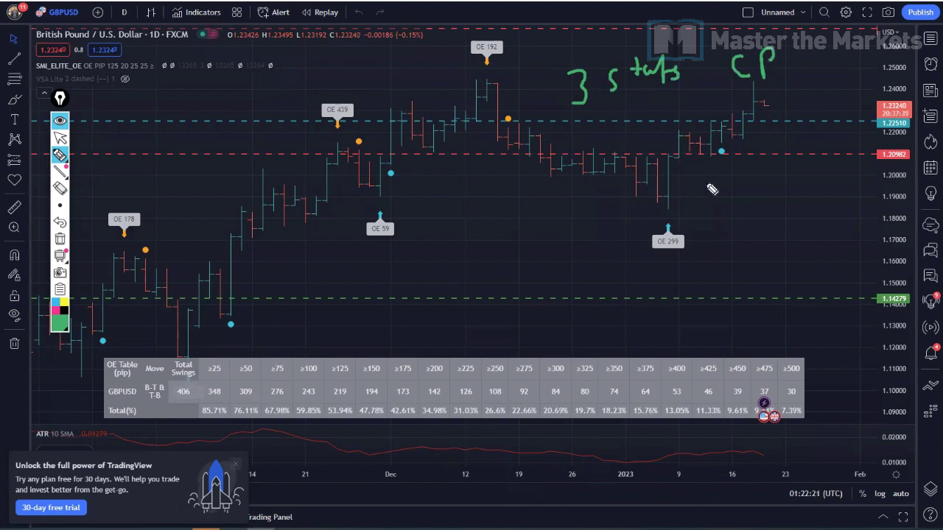
Write POE below the green CP note, then clear all handwritten notes from the chart.
mouse_move(721, 168)
left_mouse_down()
mouse_move(739, 192)
mouse_move(747, 176)
mouse_move(758, 193)
left_mouse_up()
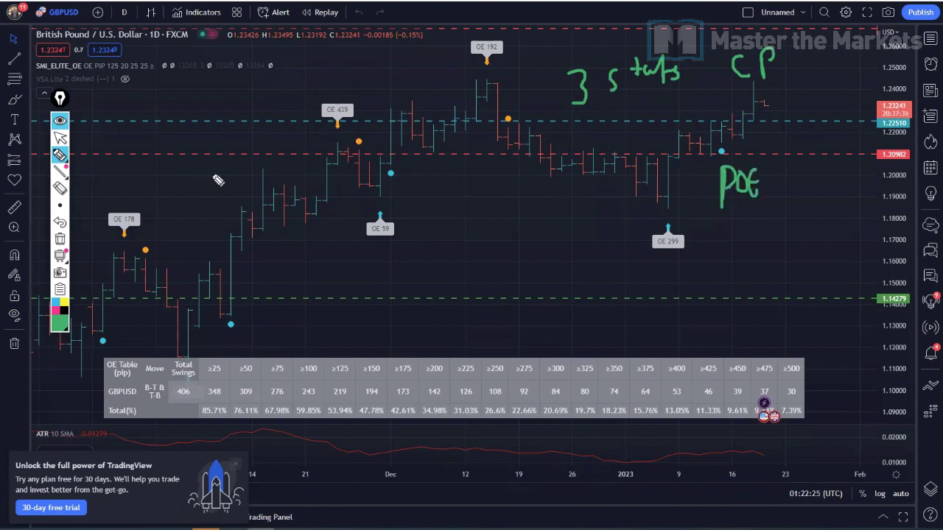
left_click(60, 137)
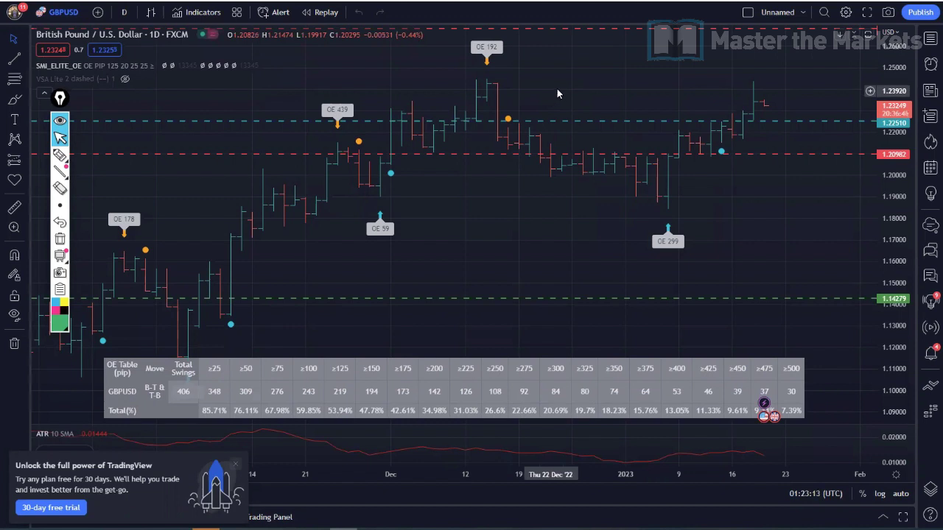
Handwrite SMI, underline the SMI indicator name, and draw an arrow to the OE table.
left_click(60, 155)
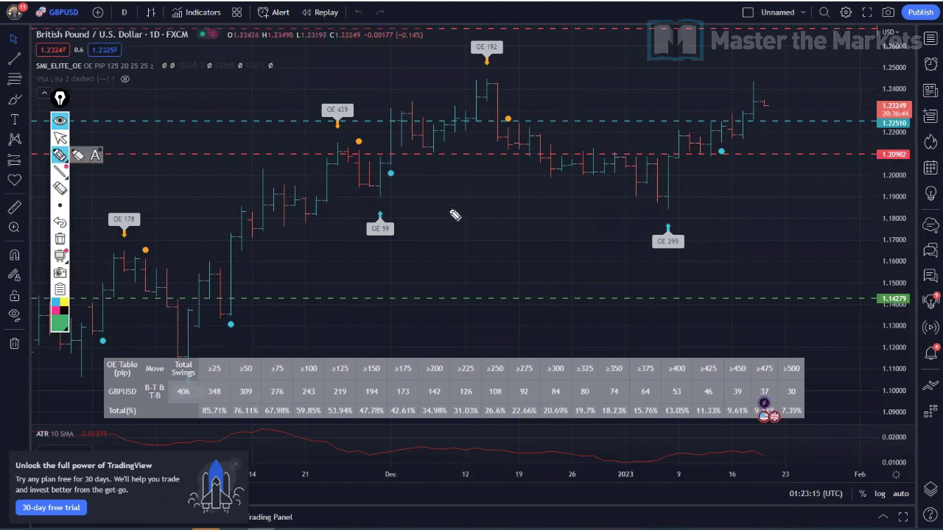
mouse_move(475, 204)
left_mouse_down()
mouse_move(460, 237)
mouse_move(484, 218)
mouse_move(515, 233)
mouse_move(519, 211)
left_mouse_up()
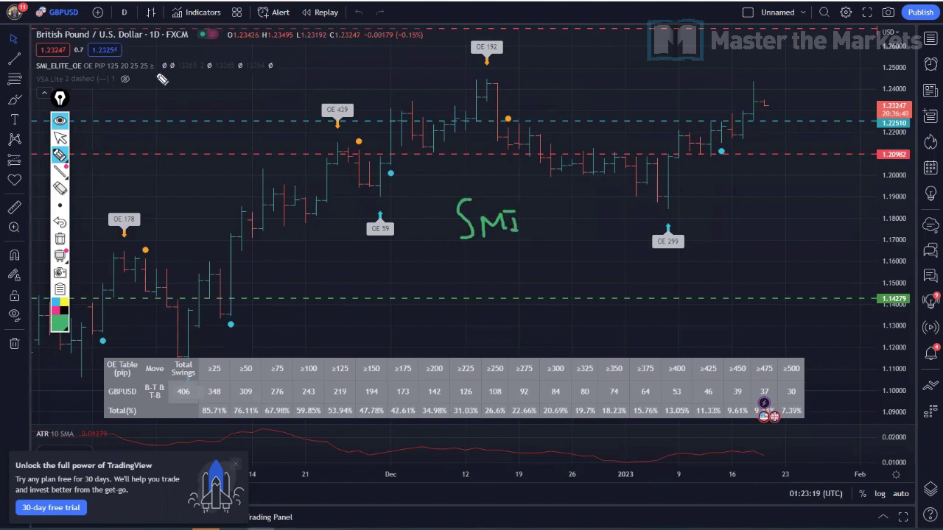
left_click_drag(68, 51, 166, 52)
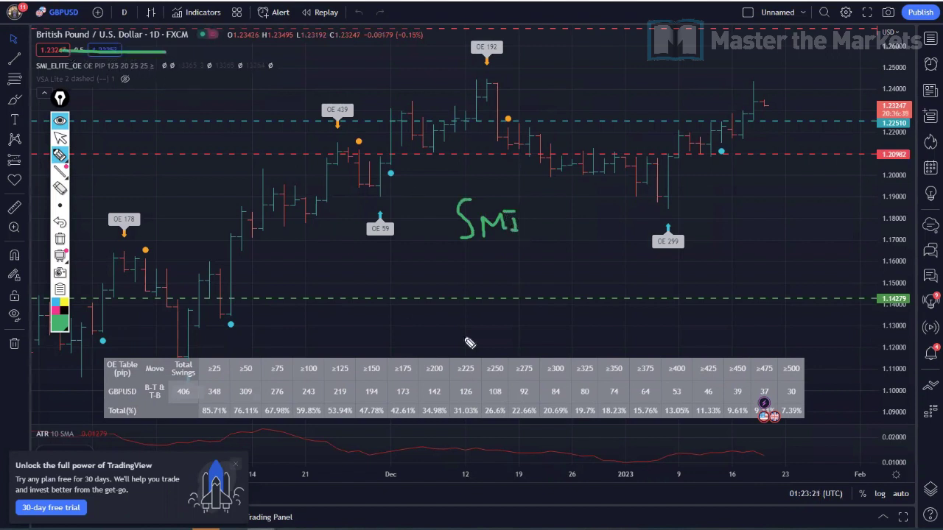
mouse_move(341, 288)
left_mouse_down()
mouse_move(427, 337)
mouse_move(413, 357)
left_mouse_up()
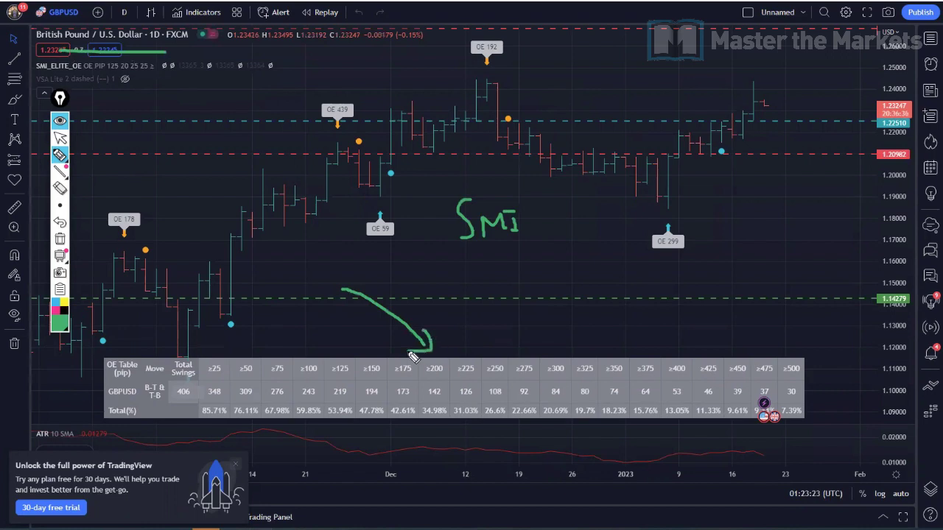
Clear the green marks and bring up the '3 stats for consistent performance' slide.
left_click(60, 139)
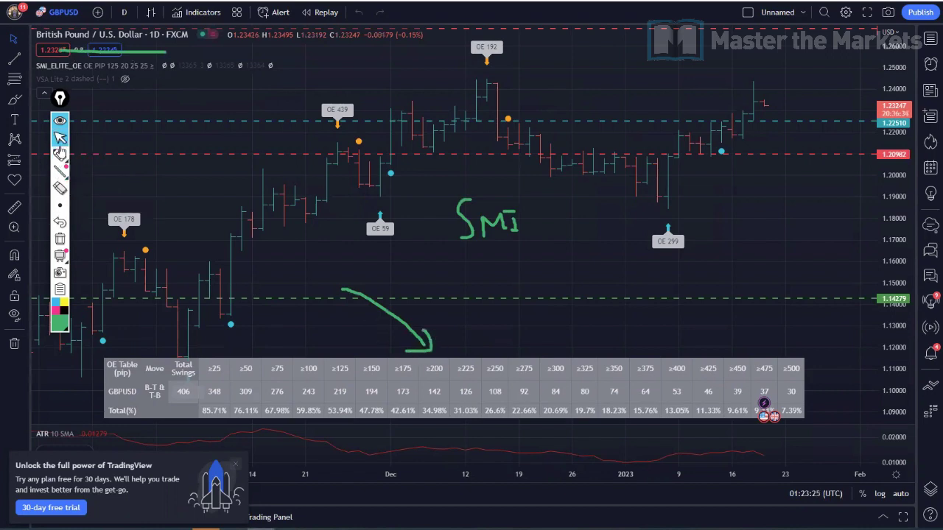
left_click(61, 256)
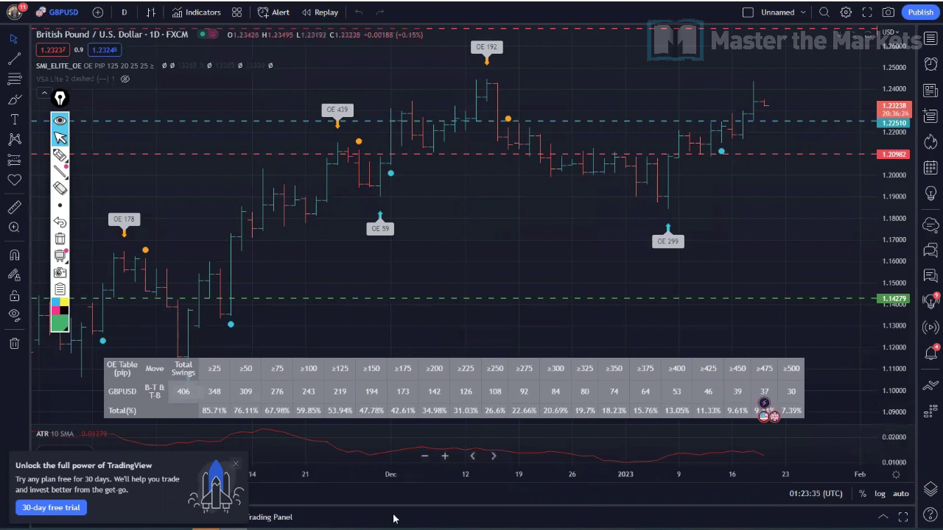
mouse_move(370, 528)
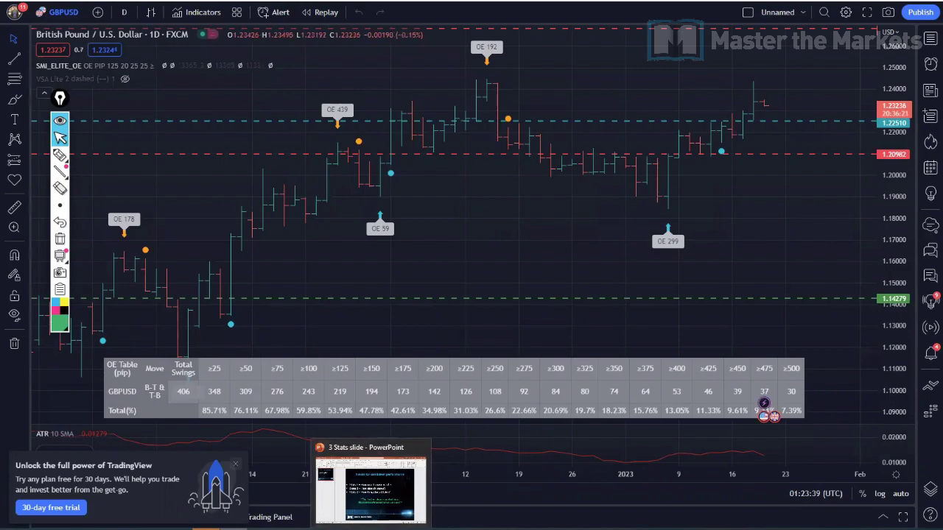
left_click(370, 490)
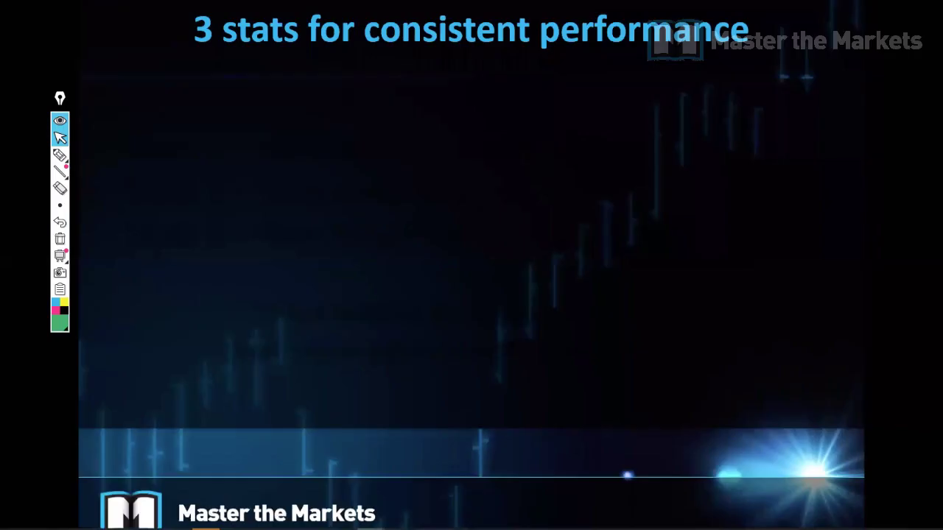
Reveal the 'How much move is left?' bullet and annotate Exits, P/L and an underlined POE.
left_click(507, 181)
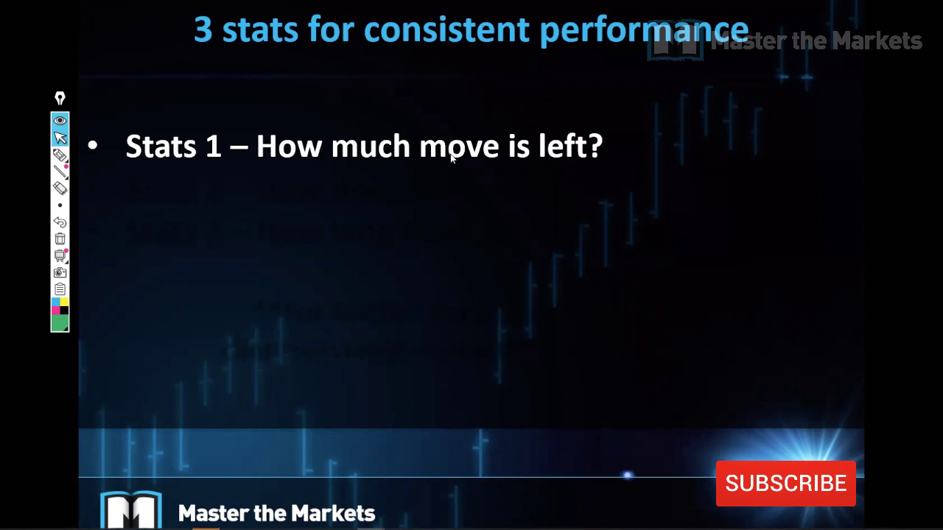
left_click(61, 157)
mouse_move(568, 127)
left_mouse_down()
mouse_move(631, 101)
mouse_move(649, 125)
mouse_move(768, 127)
left_mouse_up()
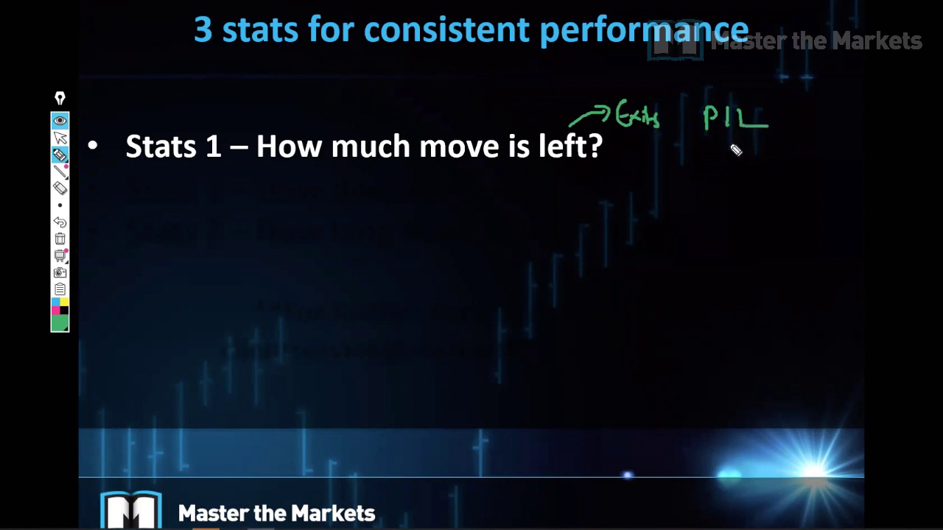
mouse_move(668, 148)
left_mouse_down()
mouse_move(667, 179)
mouse_move(670, 164)
mouse_move(697, 155)
mouse_move(723, 179)
mouse_move(718, 167)
left_mouse_up()
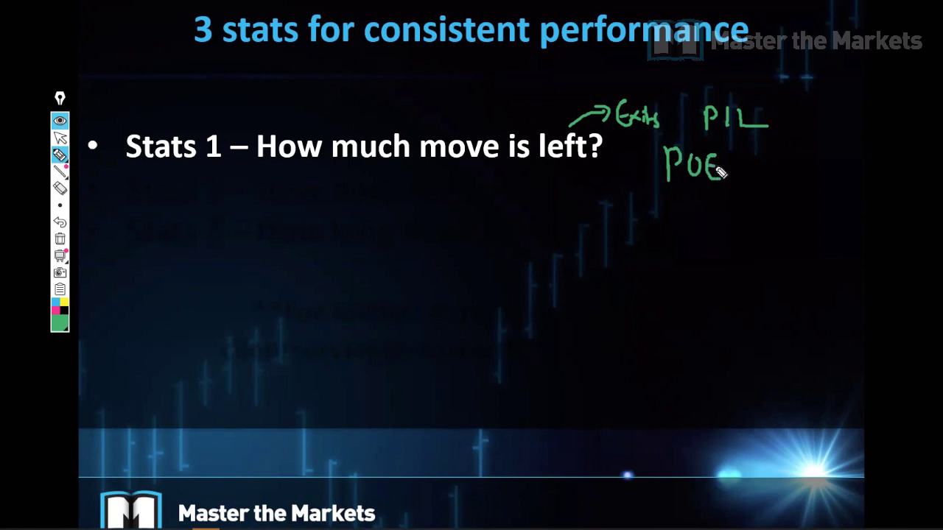
left_click_drag(659, 189, 750, 190)
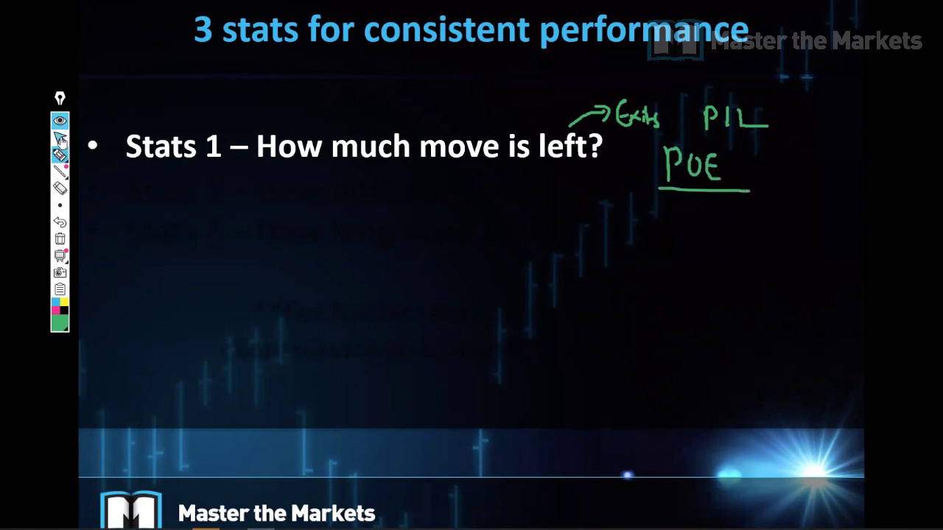
Exit the annotation pen and switch back to the TradingView chart.
left_click(60, 138)
mouse_move(60, 205)
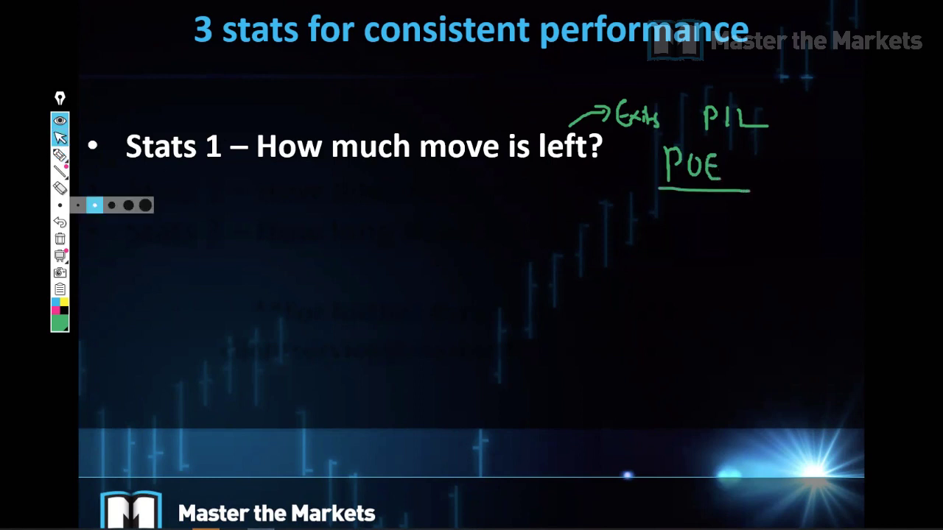
key("alt+Tab")
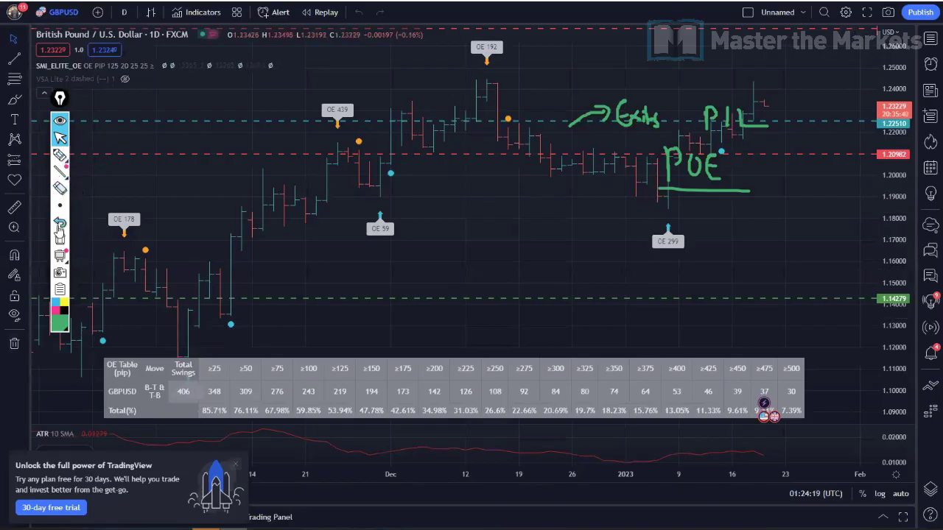
Clear the carried-over ink and handwrite underlined green 'POE' and 'Consistent' near the price axis.
left_click(59, 239)
left_click(60, 155)
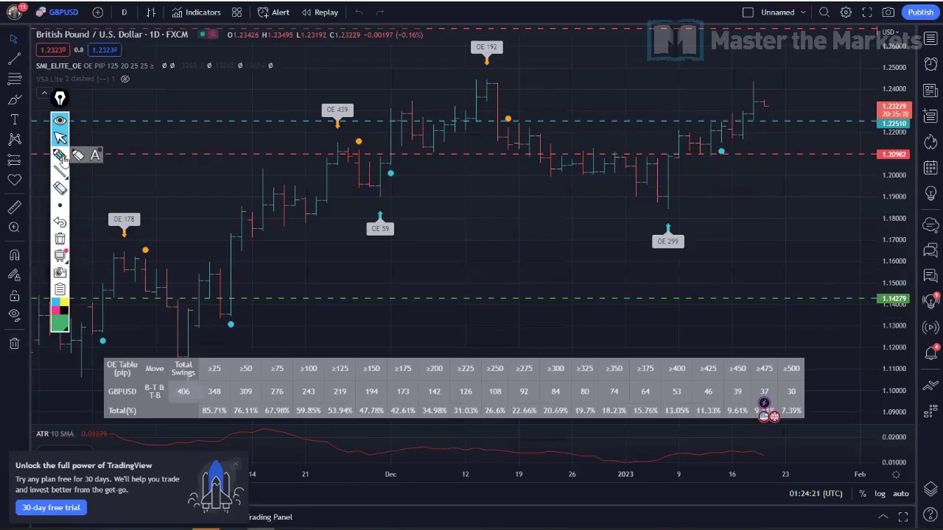
left_click_drag(773, 192, 808, 201)
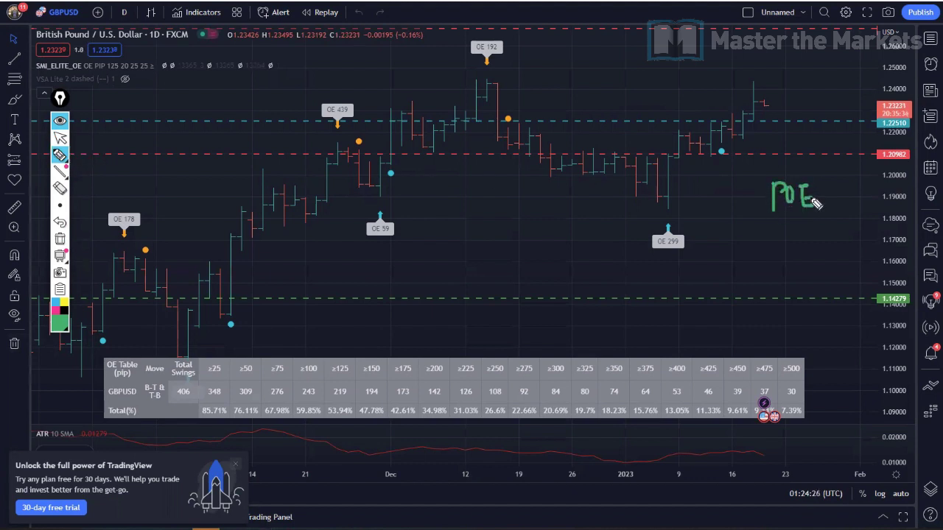
left_click_drag(752, 217, 838, 223)
mouse_move(825, 150)
left_mouse_down()
mouse_move(849, 162)
mouse_move(871, 149)
mouse_move(886, 154)
left_mouse_up()
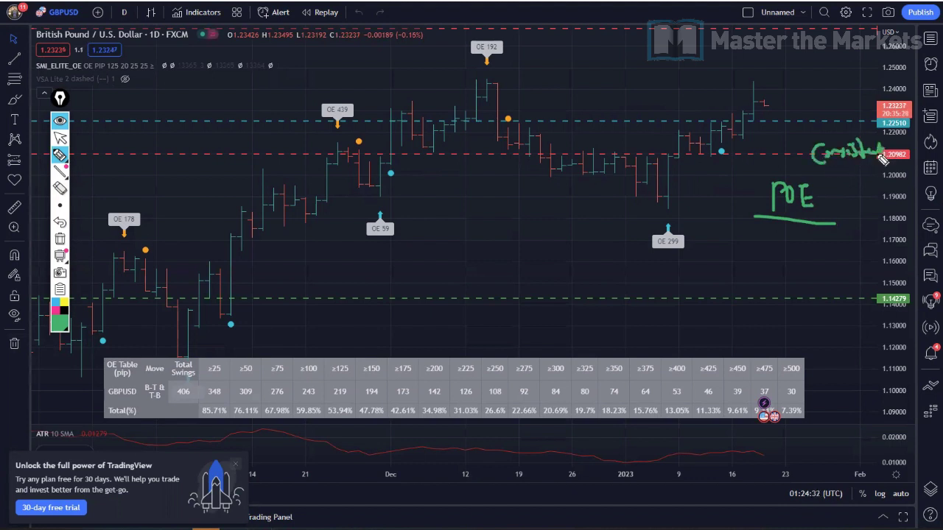
left_click_drag(822, 170, 878, 168)
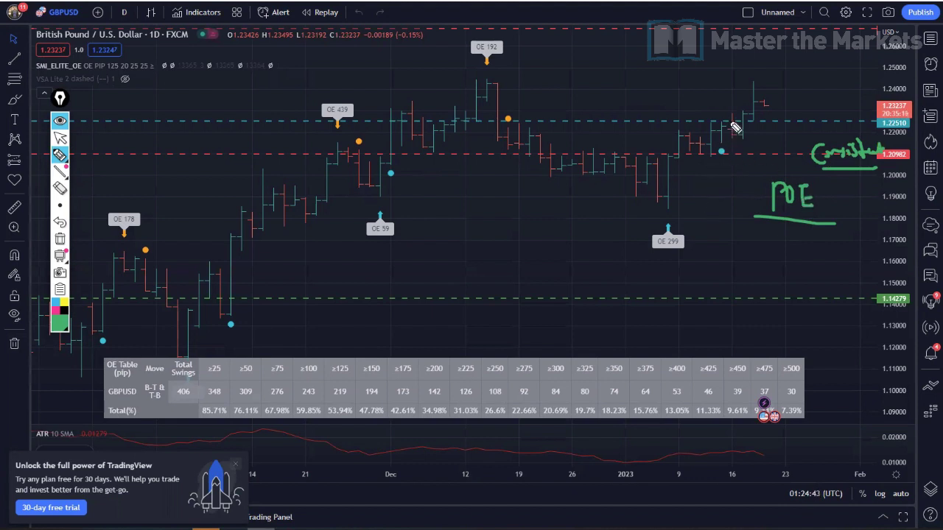
Circle the OE 299 label and write an underlined T&BS below it.
mouse_move(656, 221)
left_mouse_down()
mouse_move(695, 241)
mouse_move(686, 221)
left_mouse_up()
left_click_drag(705, 263, 737, 262)
mouse_move(720, 265)
left_mouse_down()
mouse_move(720, 289)
mouse_move(758, 288)
mouse_move(765, 274)
mouse_move(761, 289)
mouse_move(770, 284)
left_mouse_up()
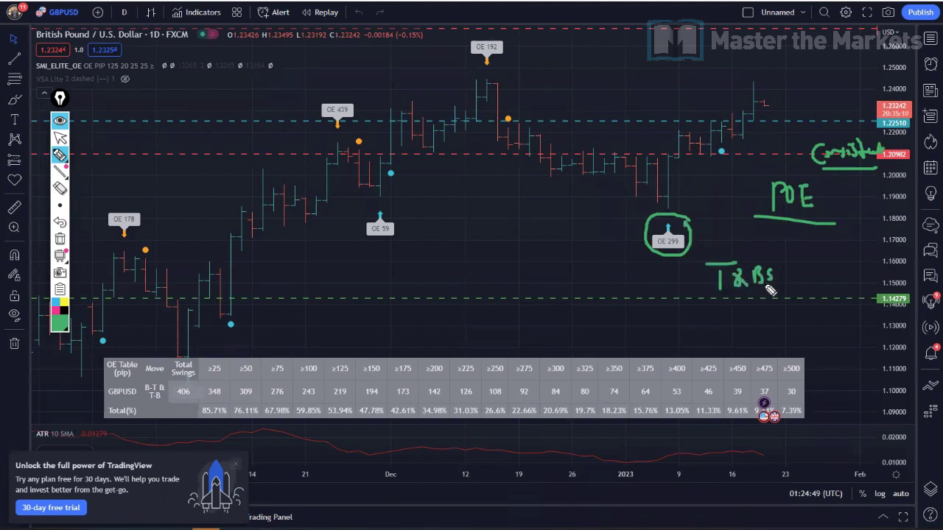
left_click_drag(715, 293, 817, 292)
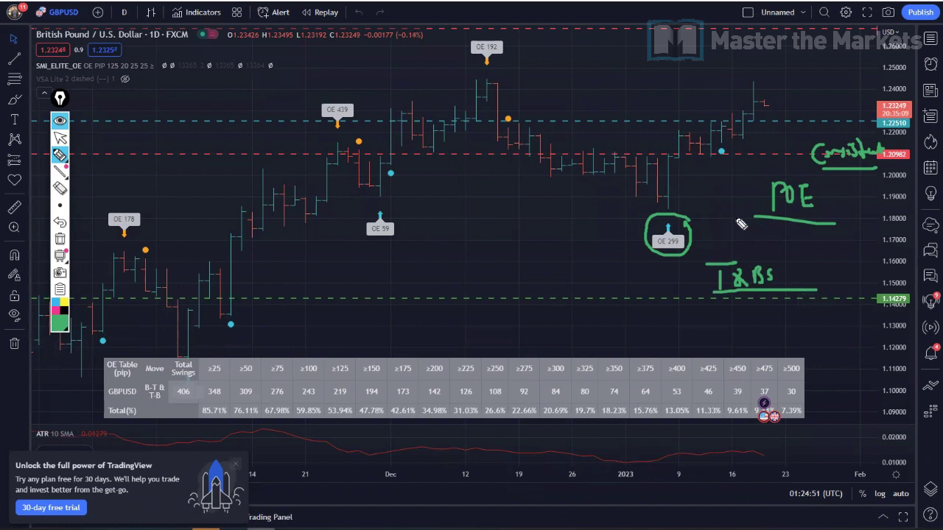
Box the cyan-dot candle, write CB with arrows to OE 299, and double-underline POE.
mouse_move(732, 117)
left_mouse_down()
mouse_move(735, 160)
mouse_move(715, 162)
mouse_move(714, 127)
mouse_move(730, 116)
left_mouse_up()
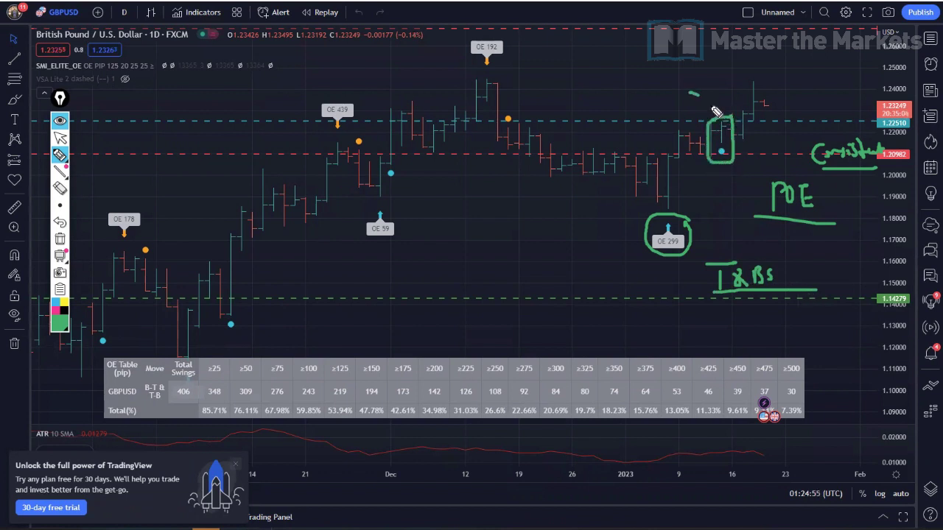
mouse_move(689, 92)
left_mouse_down()
mouse_move(722, 110)
mouse_move(713, 113)
left_mouse_up()
mouse_move(720, 176)
left_mouse_down()
mouse_move(718, 193)
mouse_move(727, 196)
mouse_move(705, 231)
mouse_move(716, 229)
left_mouse_up()
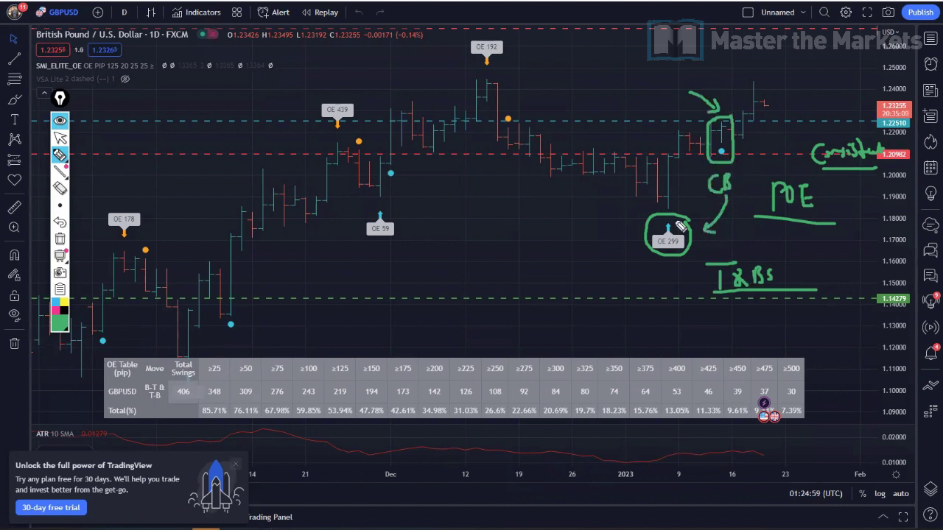
mouse_move(510, 122)
left_mouse_down()
mouse_move(498, 138)
mouse_move(525, 129)
mouse_move(525, 79)
mouse_move(496, 75)
left_mouse_up()
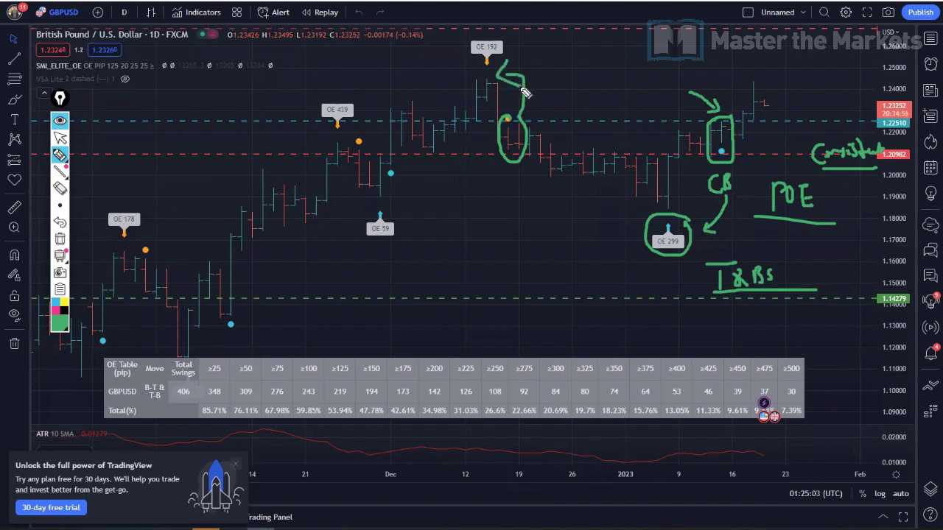
left_click_drag(757, 220, 869, 219)
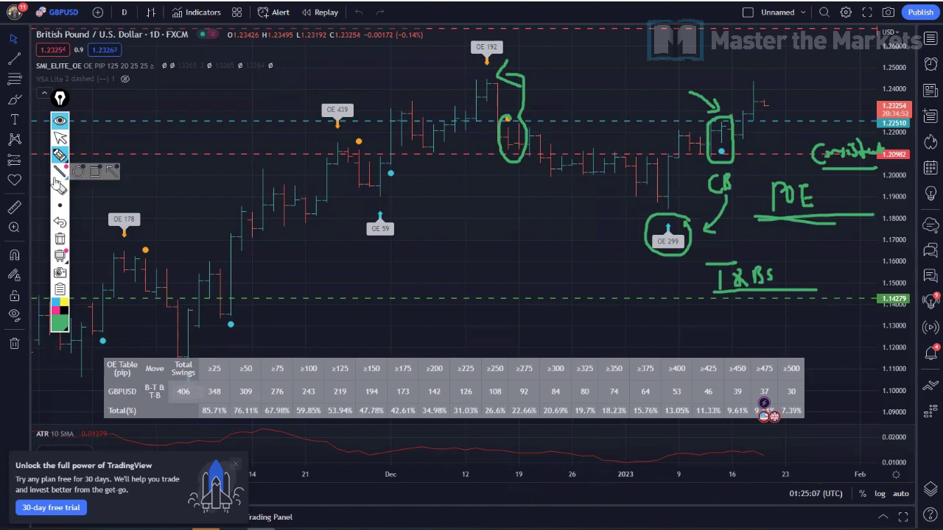
Clear existing annotations and write a POE note with an arrow to the OE table.
left_click(60, 241)
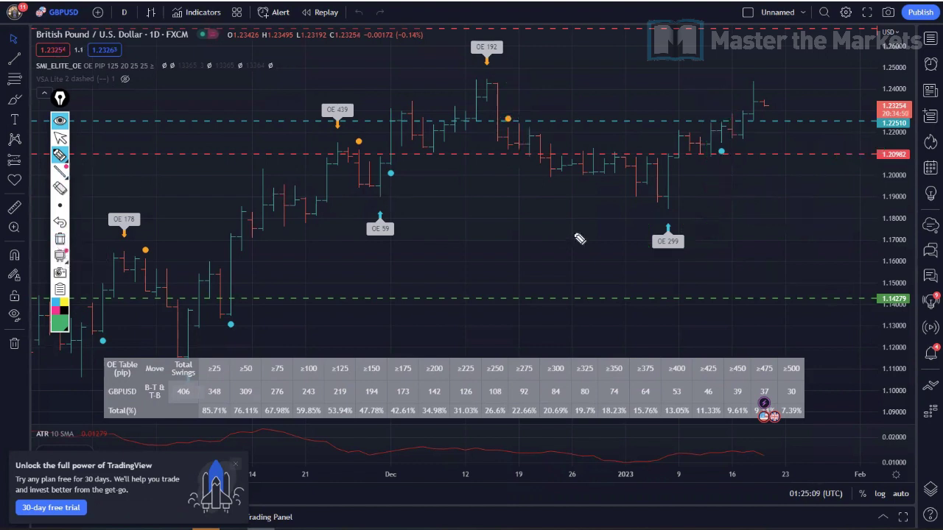
mouse_move(745, 197)
left_mouse_down()
mouse_move(752, 218)
mouse_move(770, 210)
mouse_move(783, 218)
mouse_move(779, 209)
left_mouse_up()
mouse_move(786, 209)
left_mouse_down()
mouse_move(803, 218)
mouse_move(875, 204)
left_mouse_up()
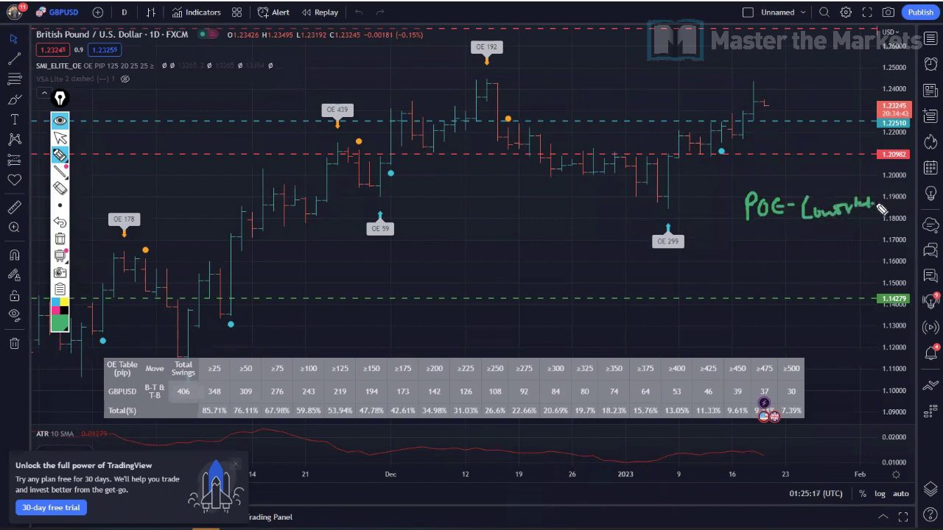
mouse_move(788, 230)
left_mouse_down()
mouse_move(735, 333)
mouse_move(687, 353)
mouse_move(718, 354)
left_mouse_up()
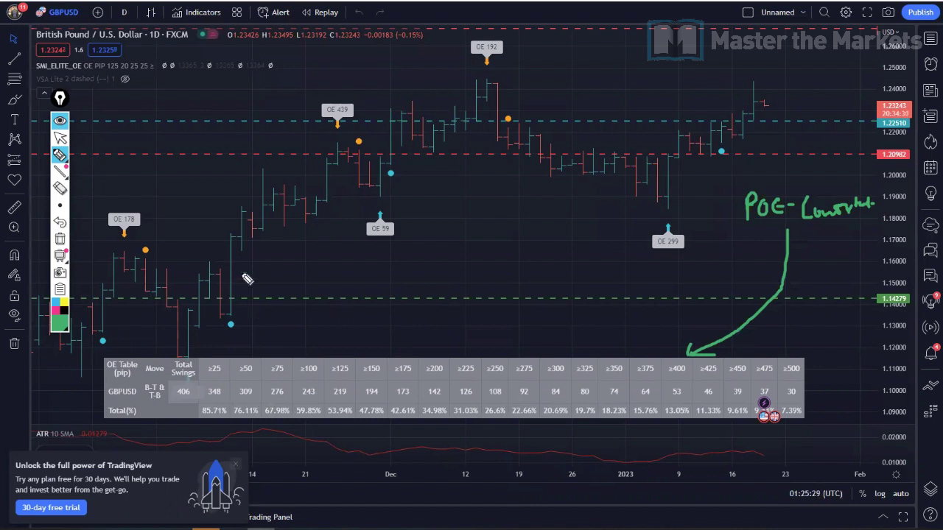
Circle the rising November candles and the 406 Total Swings cell, then exit drawing.
left_click_drag(239, 222, 262, 312)
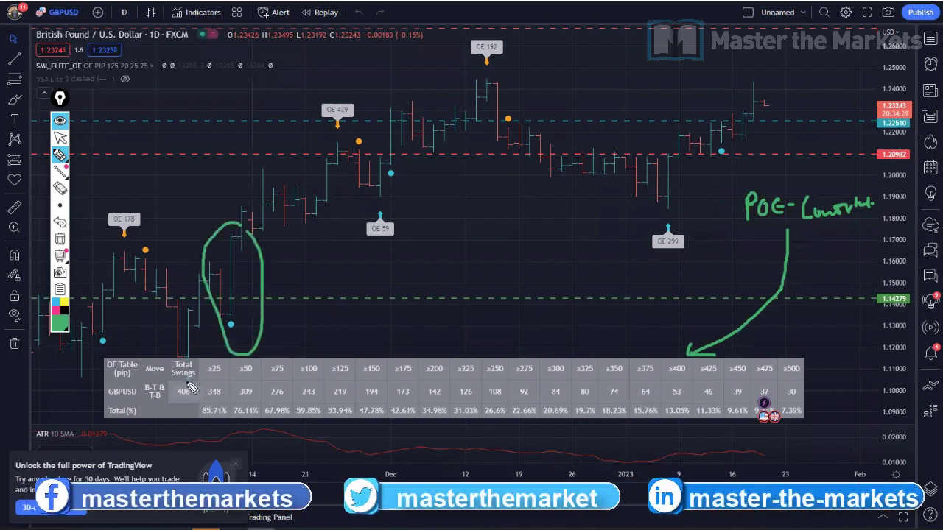
mouse_move(206, 383)
left_mouse_down()
mouse_move(174, 382)
mouse_move(206, 409)
mouse_move(202, 388)
left_mouse_up()
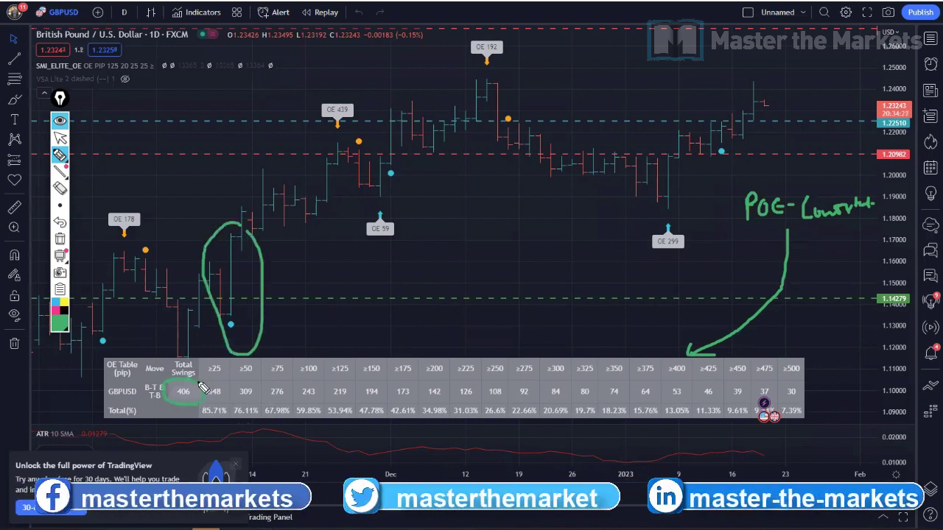
left_click(60, 137)
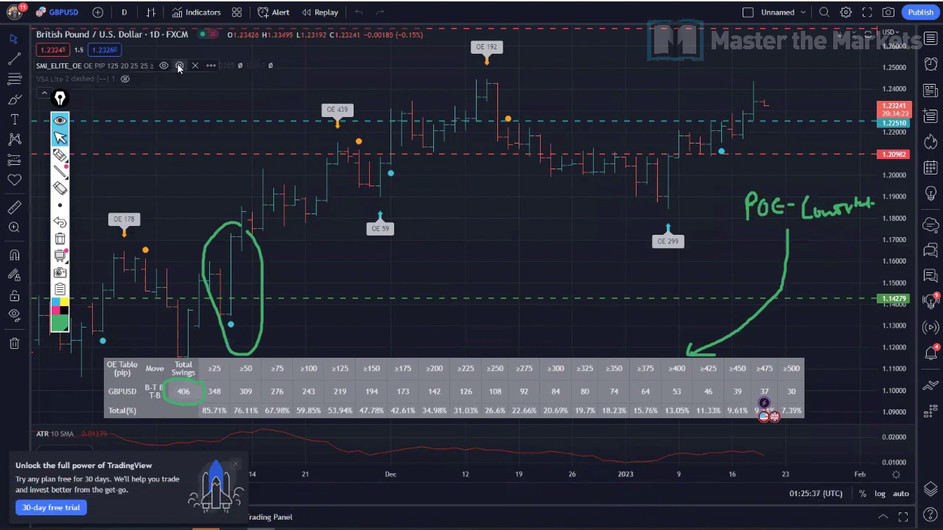
Open the SMI_ELITE_OE settings, cancel without changes, and clear all green annotations.
left_click(179, 66)
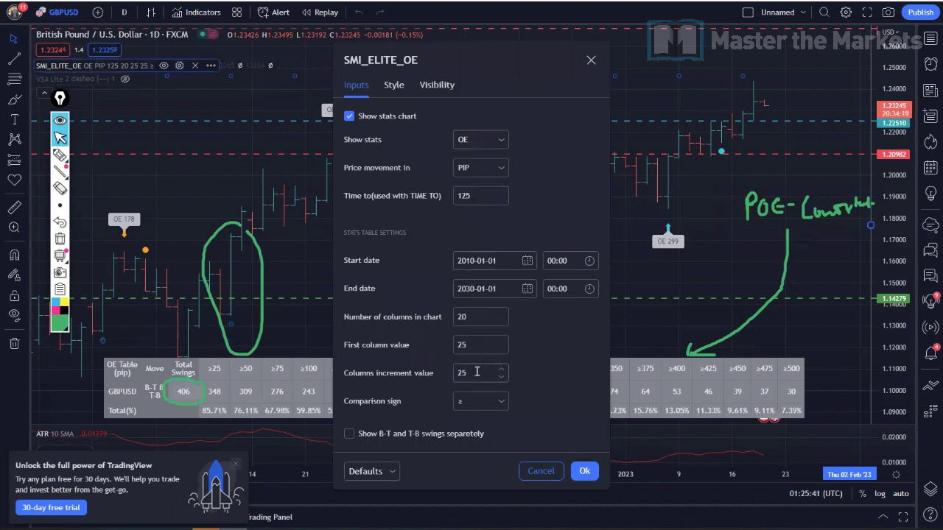
left_click(538, 477)
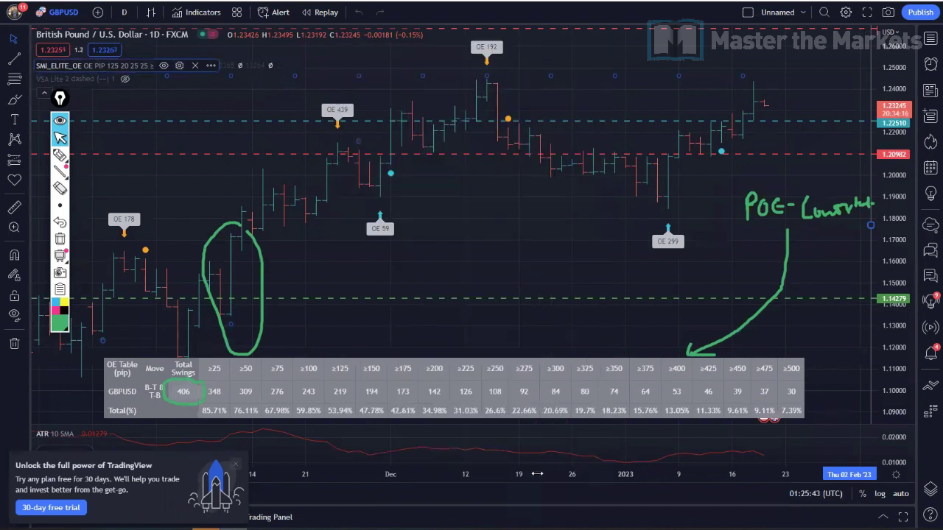
left_click(60, 241)
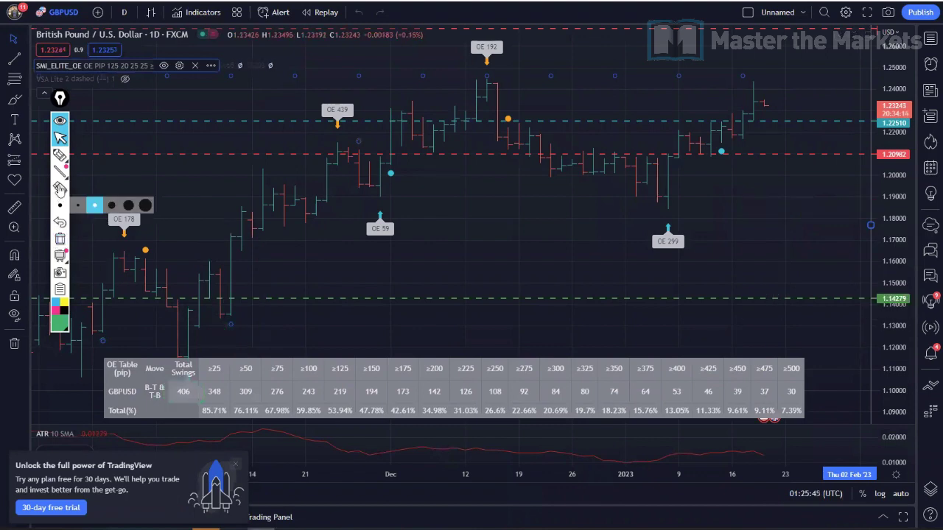
Circle 406, 348, 85.71%, 53.94%, the ≥125 header and the ≥300 column; underline the daily timeframe.
left_click(60, 155)
mouse_move(199, 379)
left_mouse_down()
mouse_move(181, 413)
mouse_move(184, 384)
mouse_move(196, 389)
left_mouse_up()
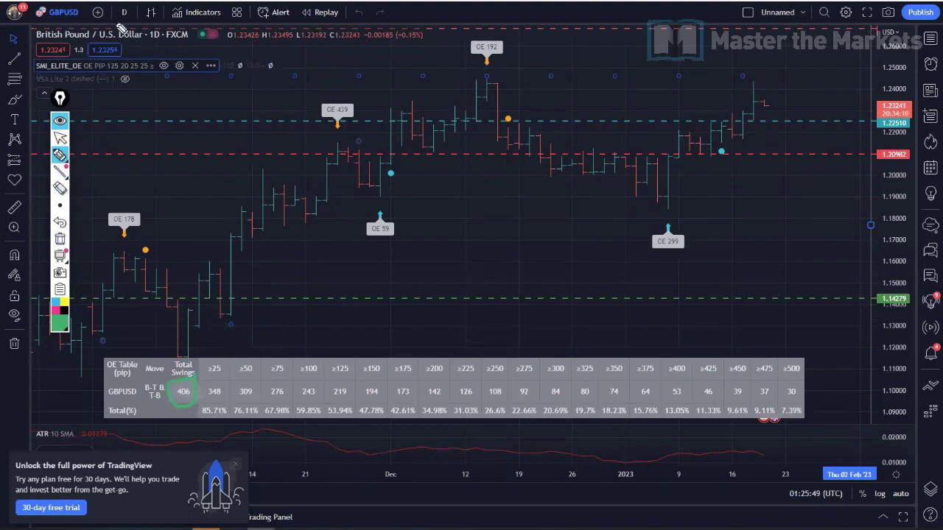
left_click_drag(107, 17, 145, 16)
mouse_move(232, 391)
left_mouse_down()
mouse_move(205, 393)
mouse_move(239, 393)
mouse_move(221, 387)
left_mouse_up()
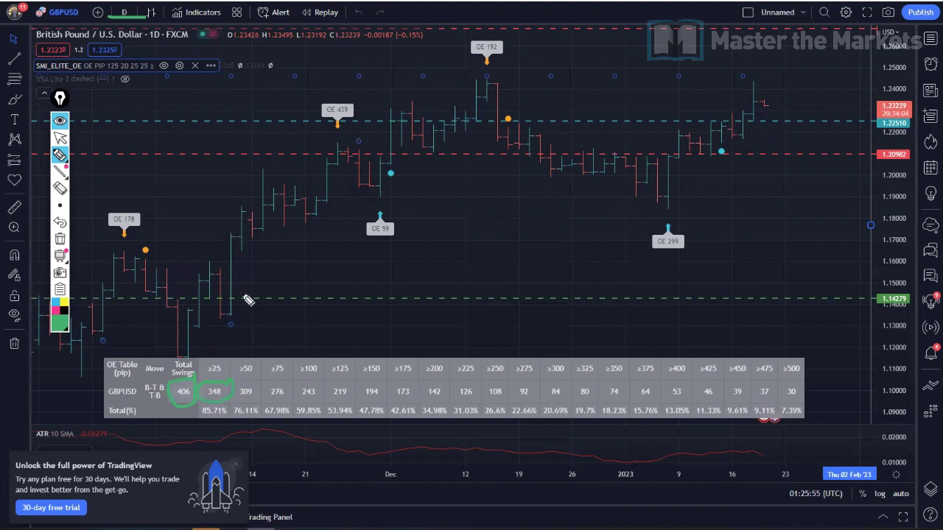
mouse_move(204, 384)
left_mouse_down()
mouse_move(228, 383)
mouse_move(200, 412)
mouse_move(234, 414)
left_mouse_up()
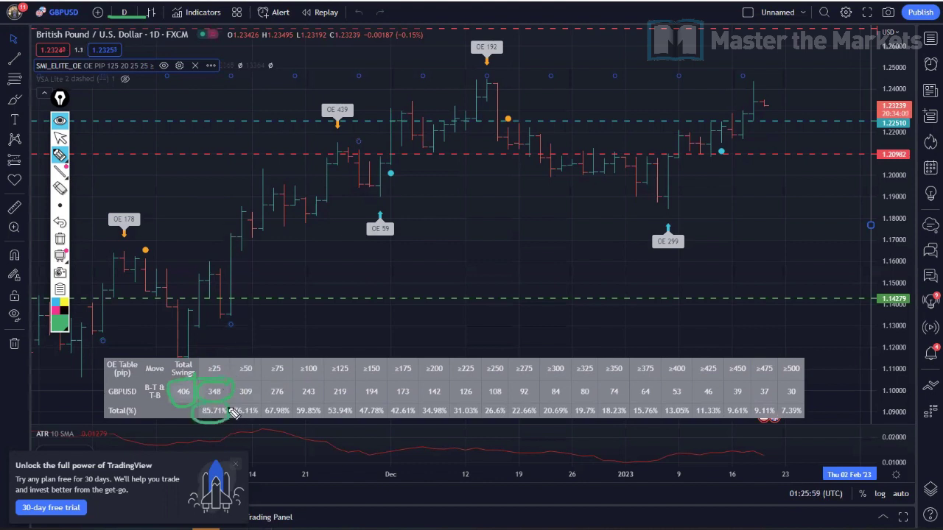
mouse_move(349, 406)
left_mouse_down()
mouse_move(333, 409)
mouse_move(355, 410)
left_mouse_up()
mouse_move(348, 352)
left_mouse_down()
mouse_move(363, 368)
mouse_move(355, 351)
left_mouse_up()
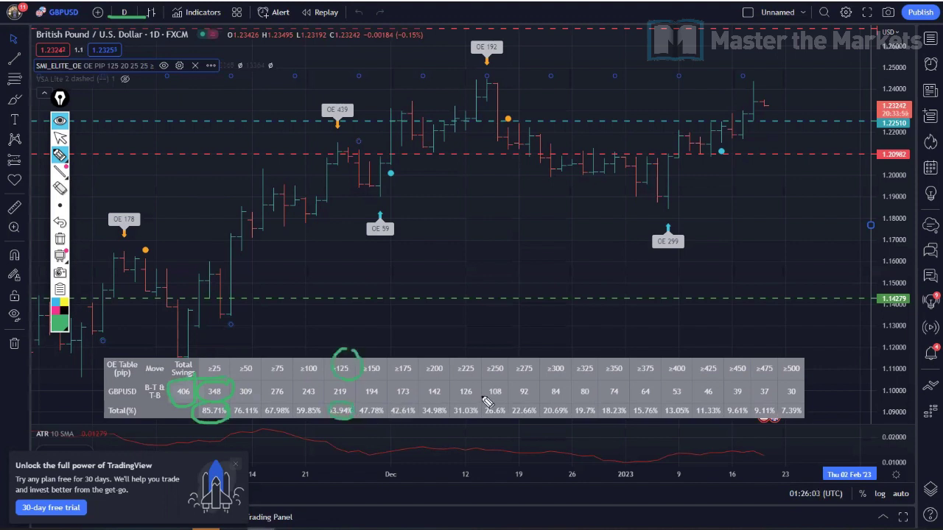
mouse_move(564, 356)
left_mouse_down()
mouse_move(553, 423)
mouse_move(572, 367)
left_mouse_up()
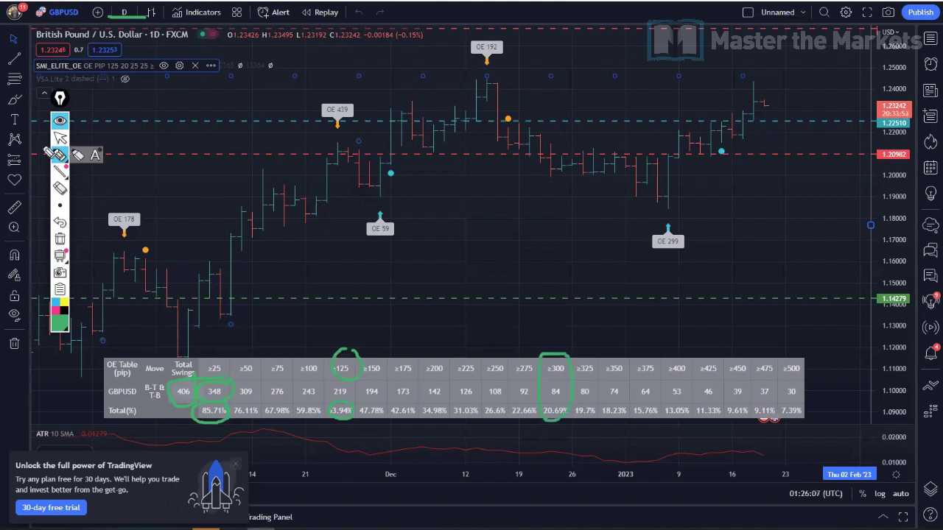
left_click(60, 138)
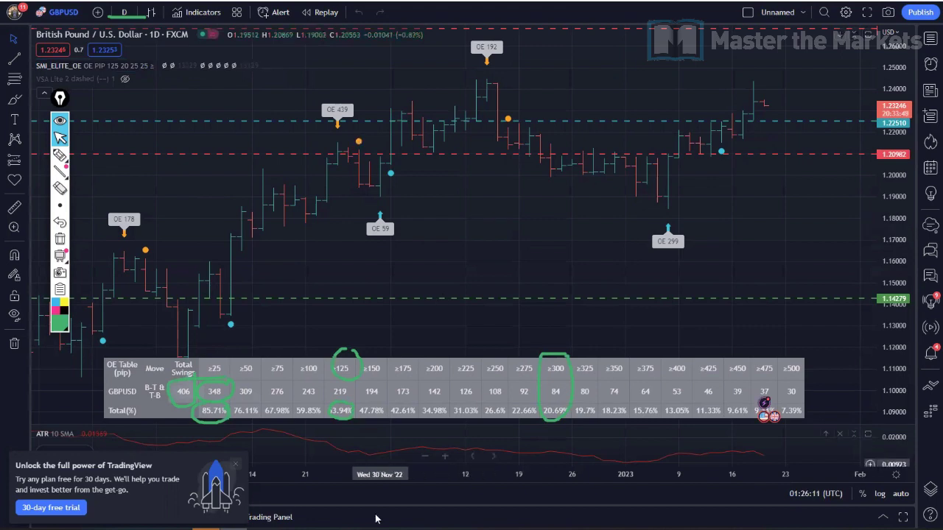
Bring the PowerPoint slide show forward and write (OE) beside the first stat question.
mouse_move(370, 528)
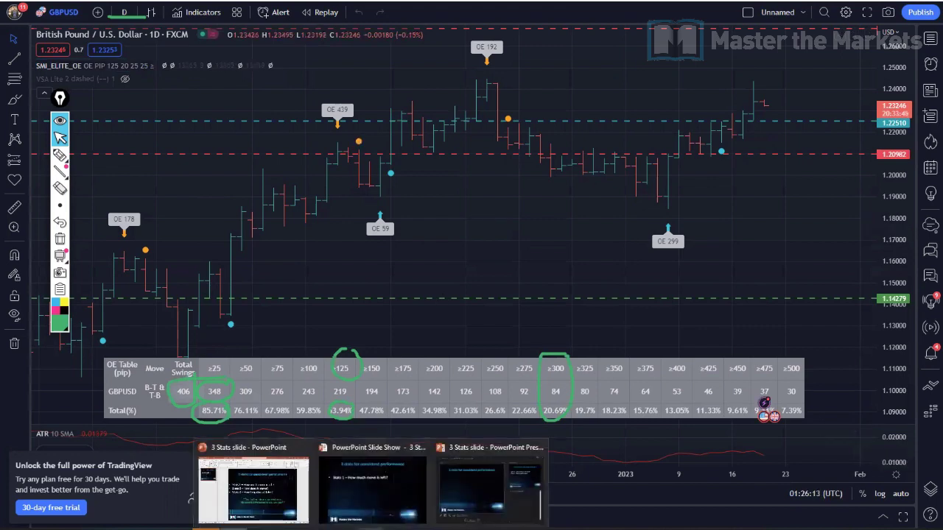
left_click(380, 484)
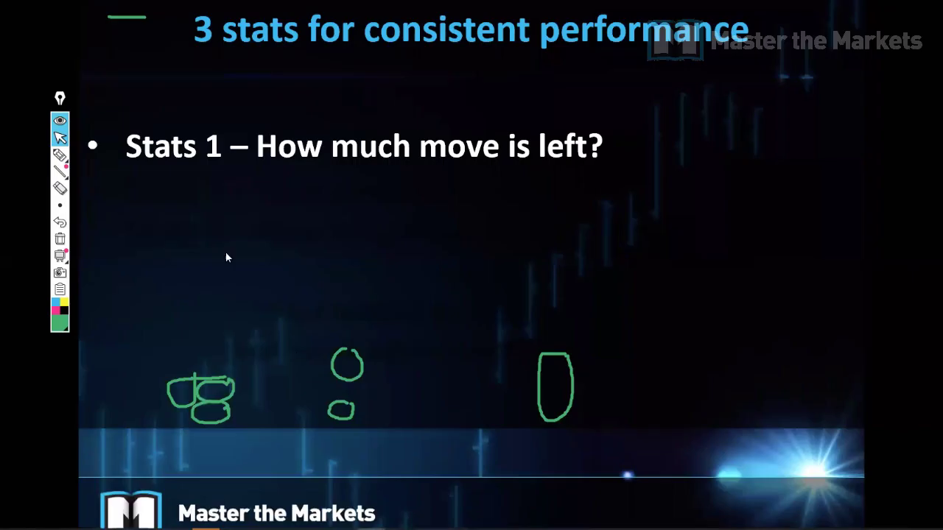
left_click(60, 155)
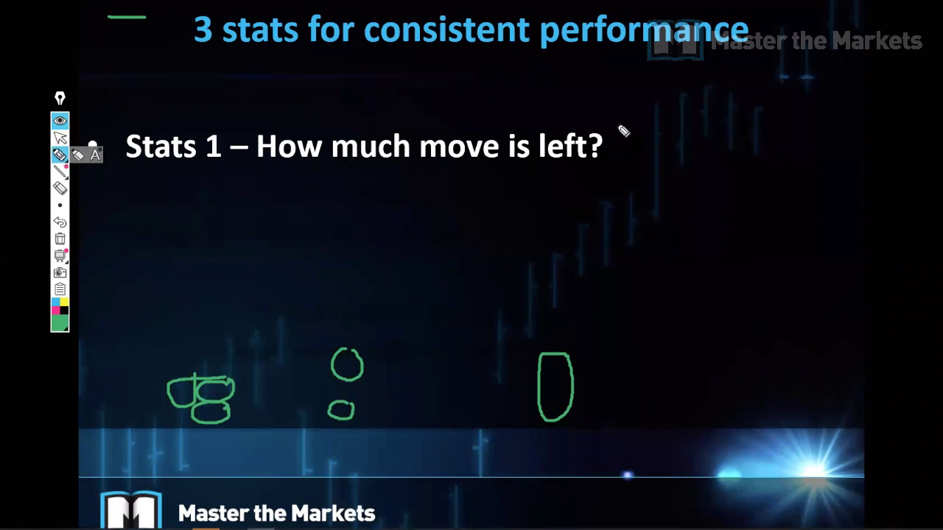
mouse_move(620, 124)
left_mouse_down()
mouse_move(629, 164)
mouse_move(634, 134)
mouse_move(652, 149)
mouse_move(670, 127)
mouse_move(673, 164)
left_mouse_up()
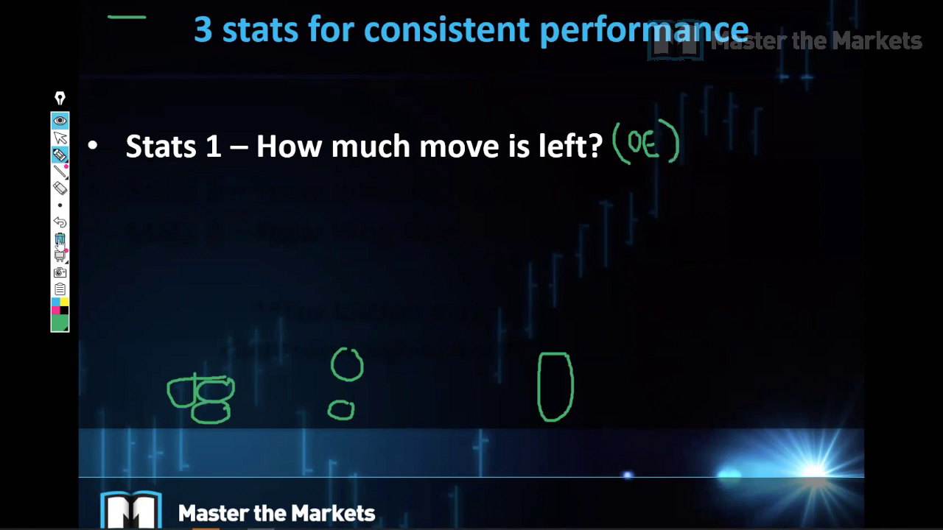
Clear the slide annotations and return to the TradingView chart in Chrome.
left_click(60, 240)
left_click(60, 138)
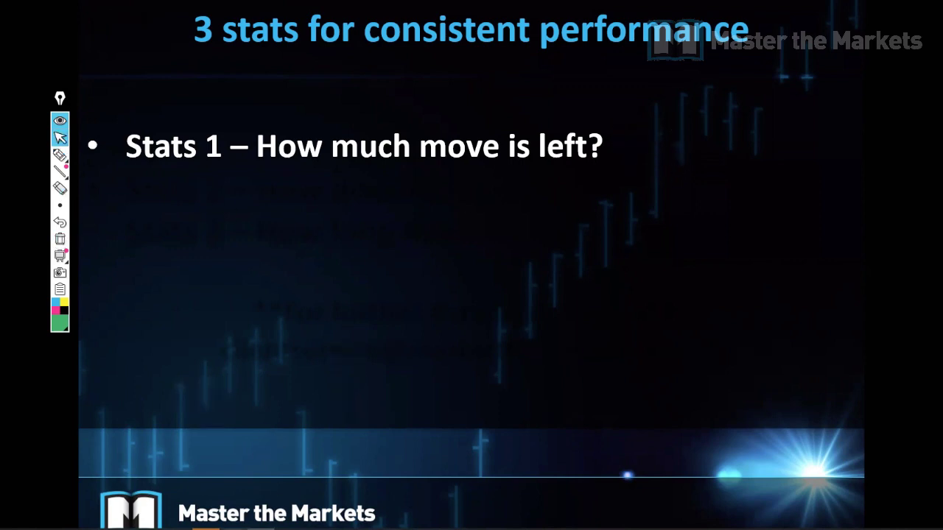
mouse_move(206, 524)
left_click(231, 467)
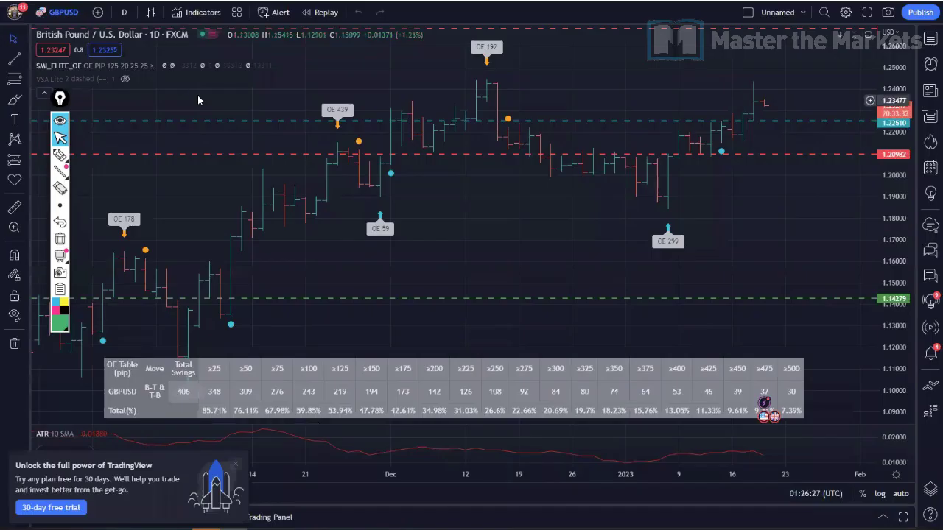
Check the SMI_ELITE_OE price movement unit options (PIP/ATR/%) and close the settings.
left_click(179, 66)
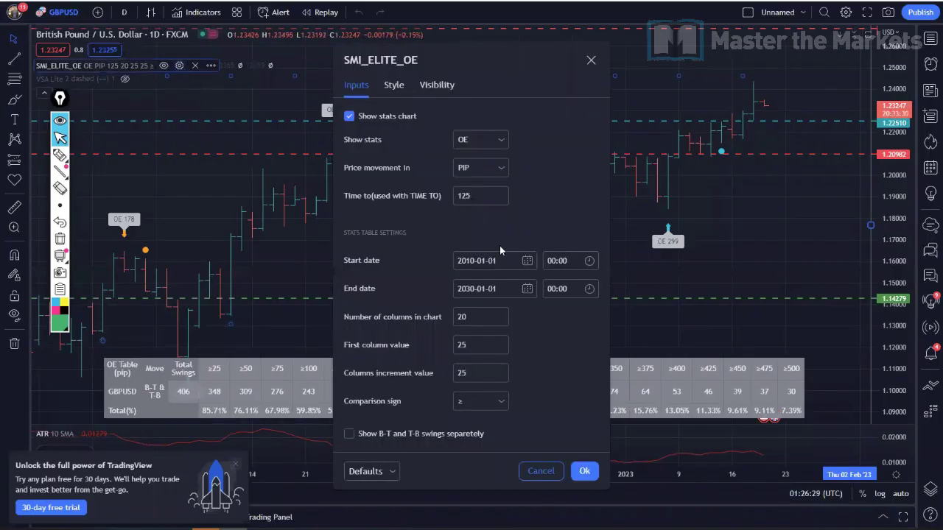
left_click(499, 168)
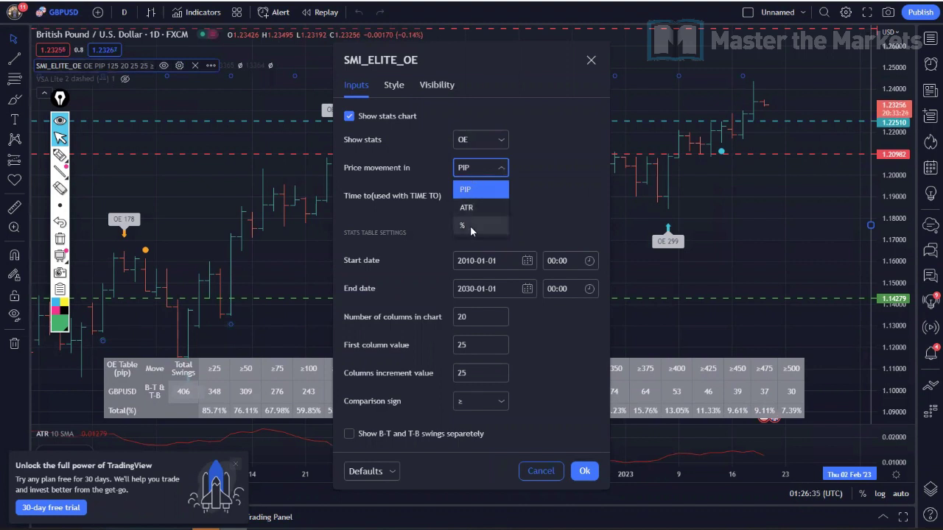
left_click(591, 60)
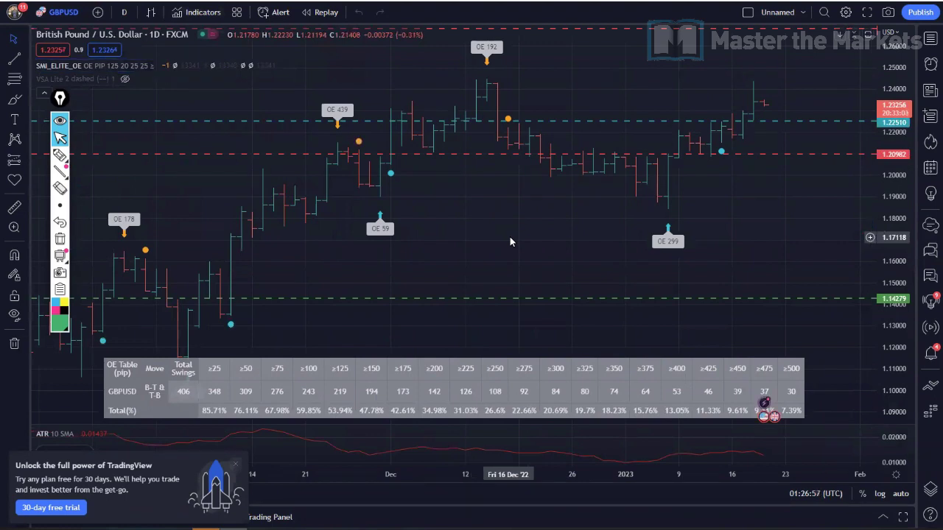
Handwrite a green OE in the middle of the chart and underline it.
left_click(60, 155)
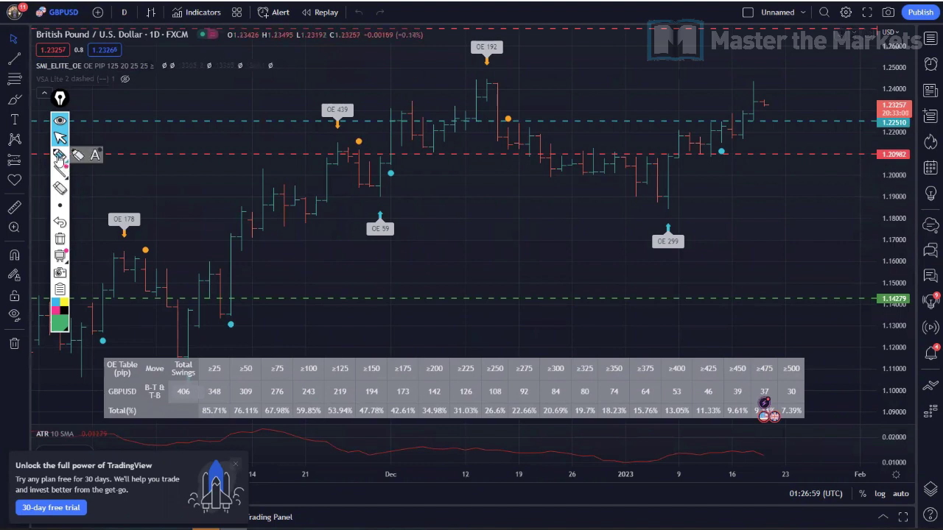
mouse_move(561, 215)
left_mouse_down()
mouse_move(576, 244)
mouse_move(589, 242)
left_mouse_up()
left_click_drag(518, 260, 606, 260)
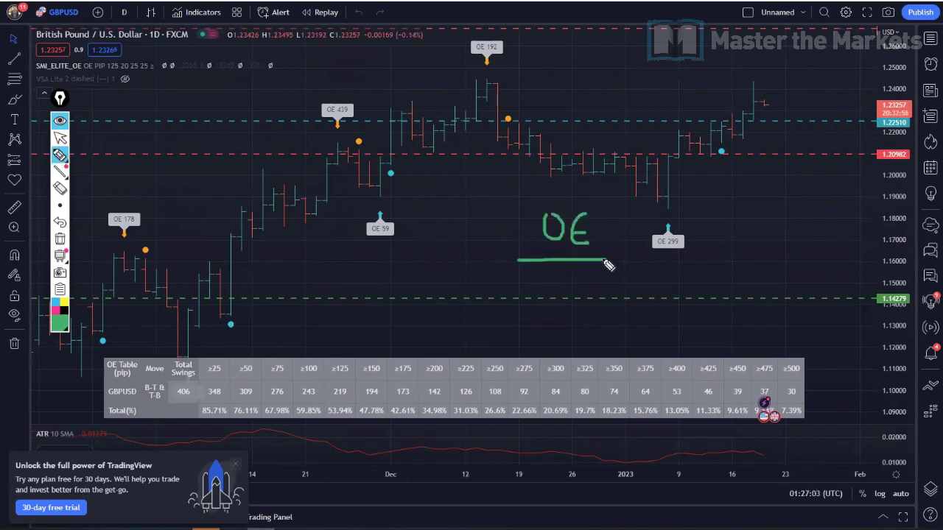